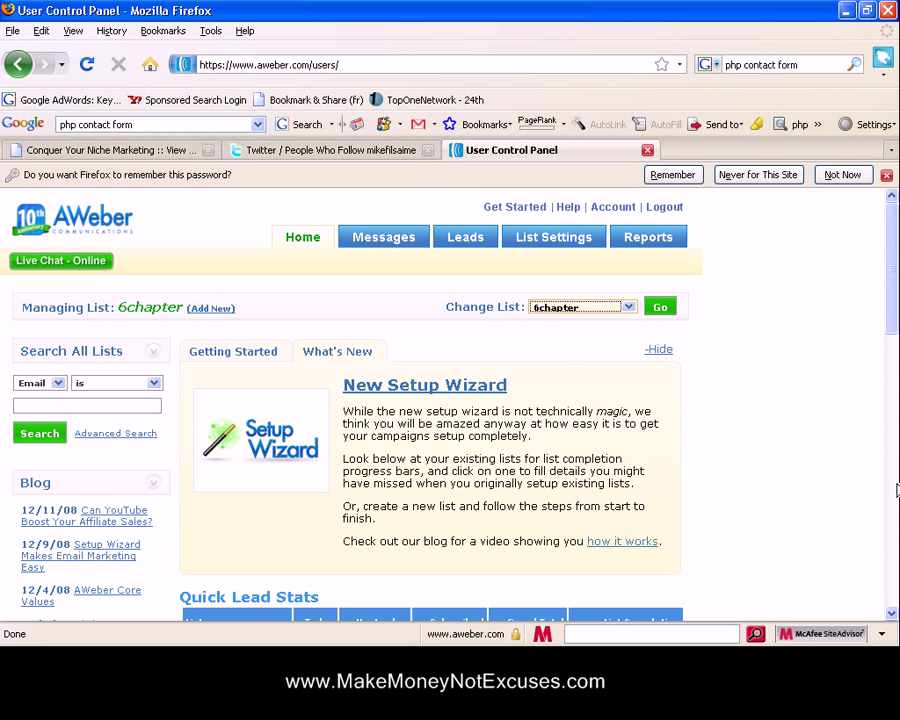
Step: Open the 6chapter list's web forms and display the raw HTML version of the 6 Chapter Webmaster form's code
mouse_move(527, 242)
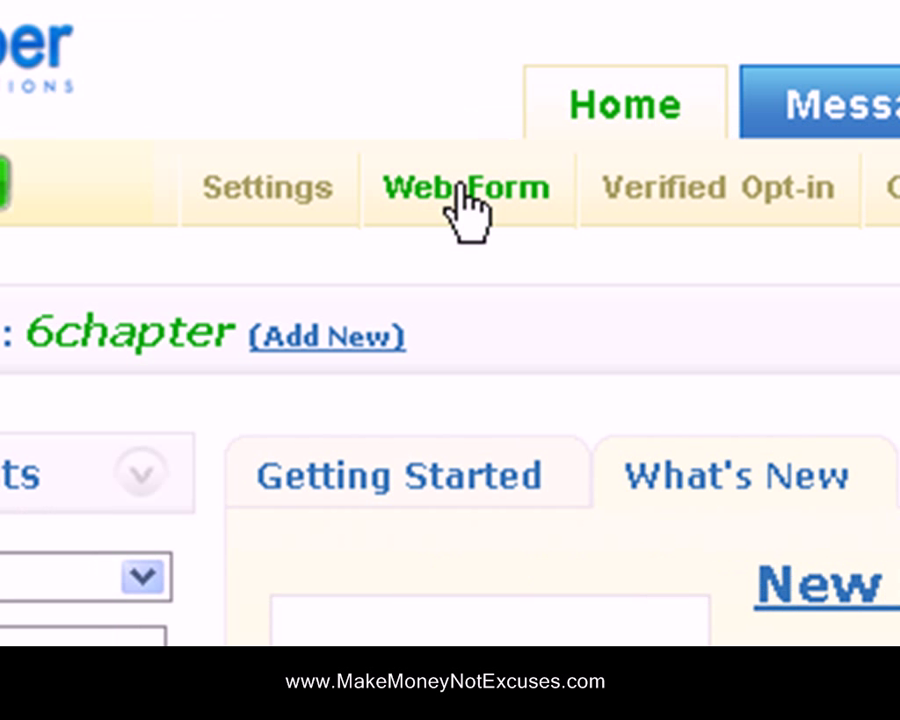
left_click(462, 190)
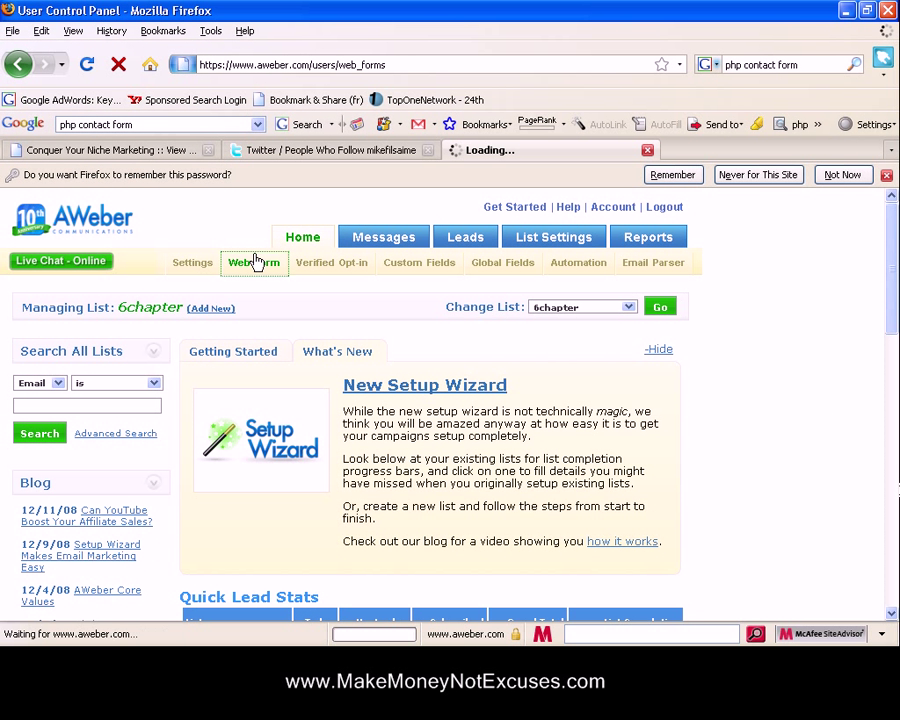
mouse_move(893, 236)
left_mouse_down()
mouse_move(894, 261)
mouse_move(888, 246)
left_mouse_up()
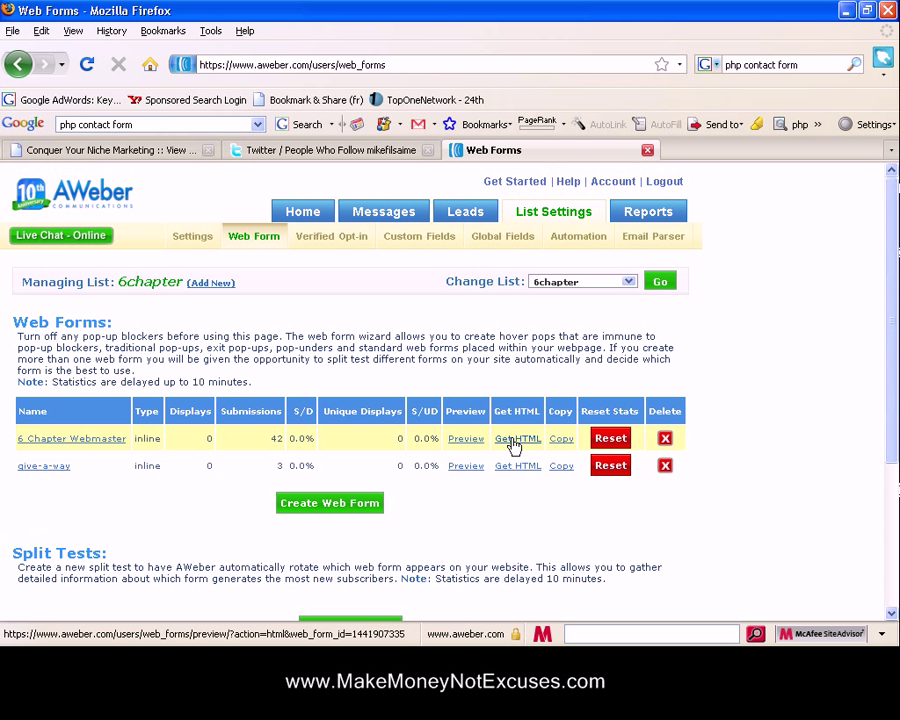
left_click(516, 442)
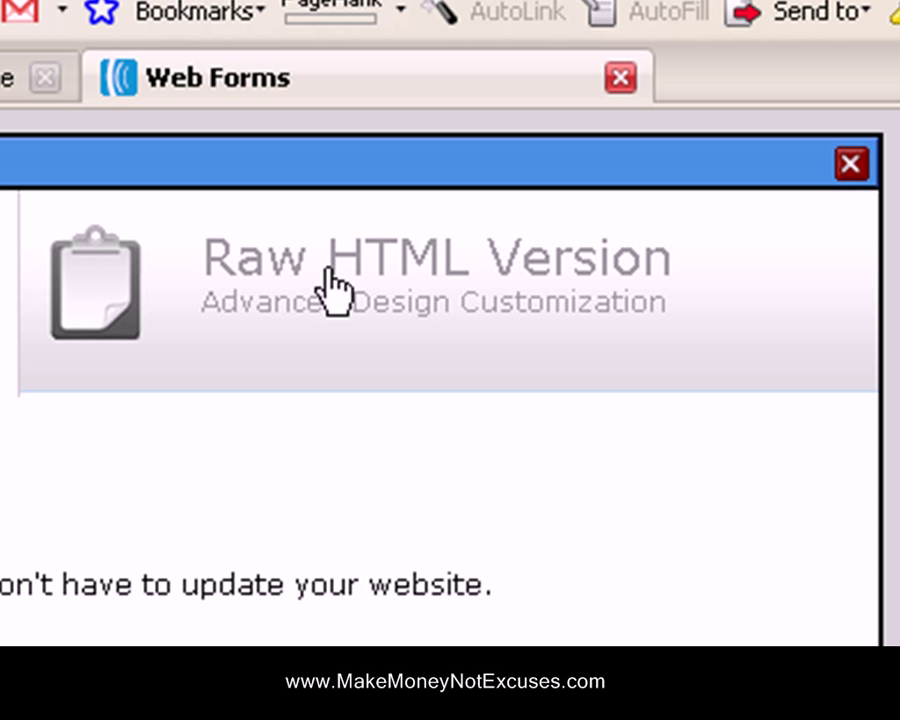
left_click_drag(205, 258, 605, 263)
left_click(711, 271)
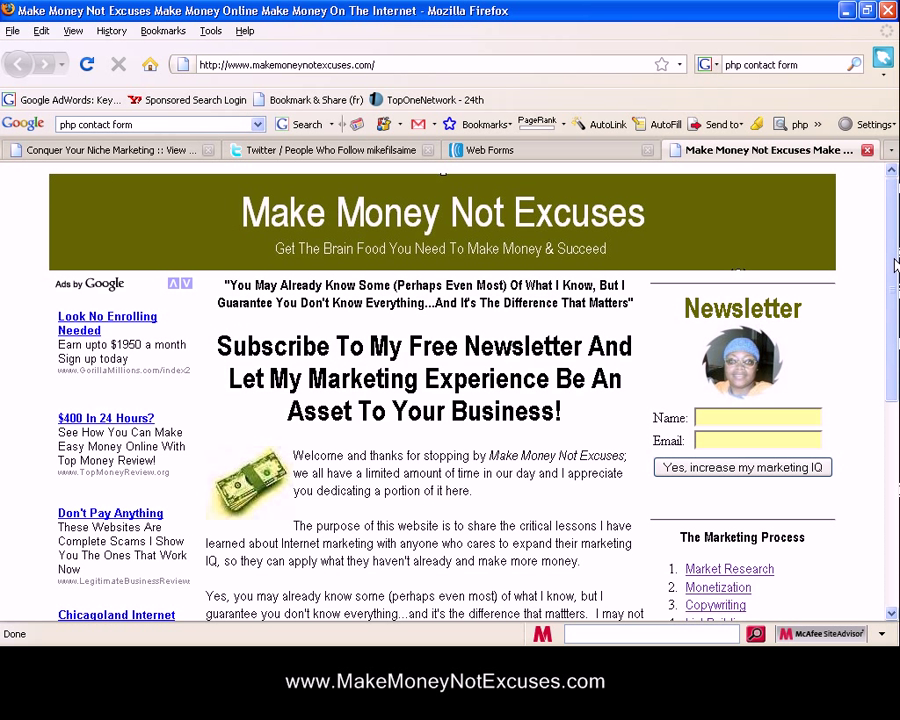
Step: Look over the newsletter sign-up form on the Make Money Not Excuses home page
left_click_drag(895, 265, 894, 317)
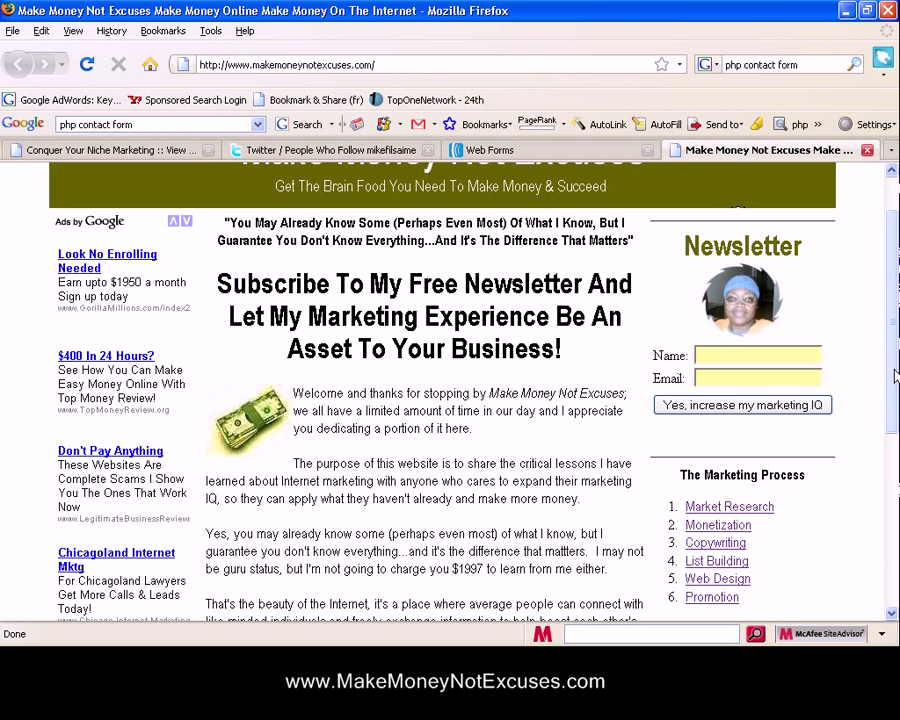
scroll(894, 392, "down", 3)
scroll(894, 343, "up", 3)
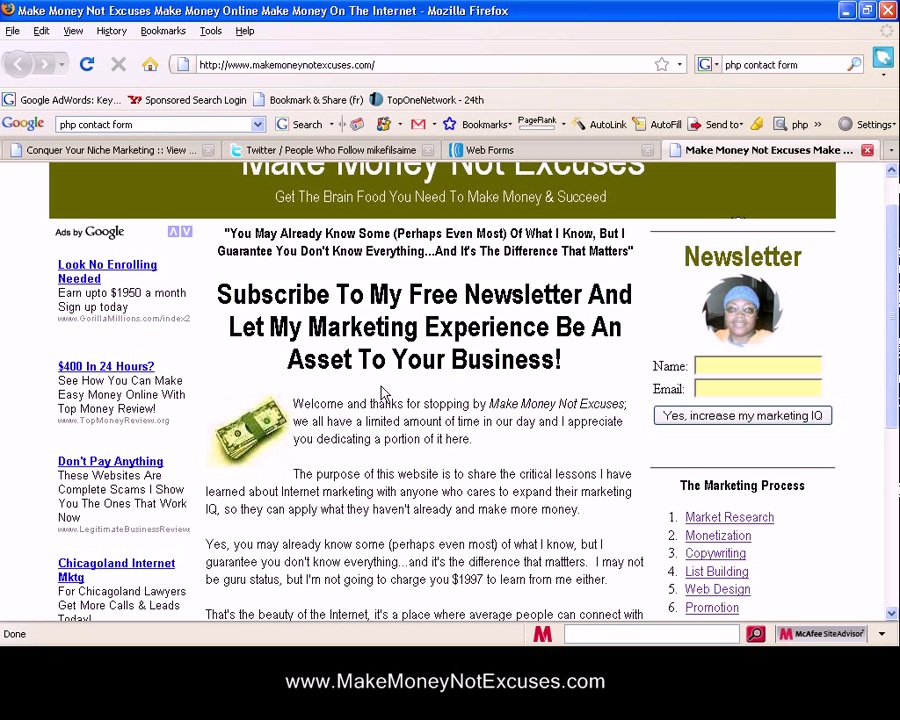
Step: Return to the AWeber web forms page and copy the full raw HTML code of the 6 Chapter Webmaster form
left_click(487, 150)
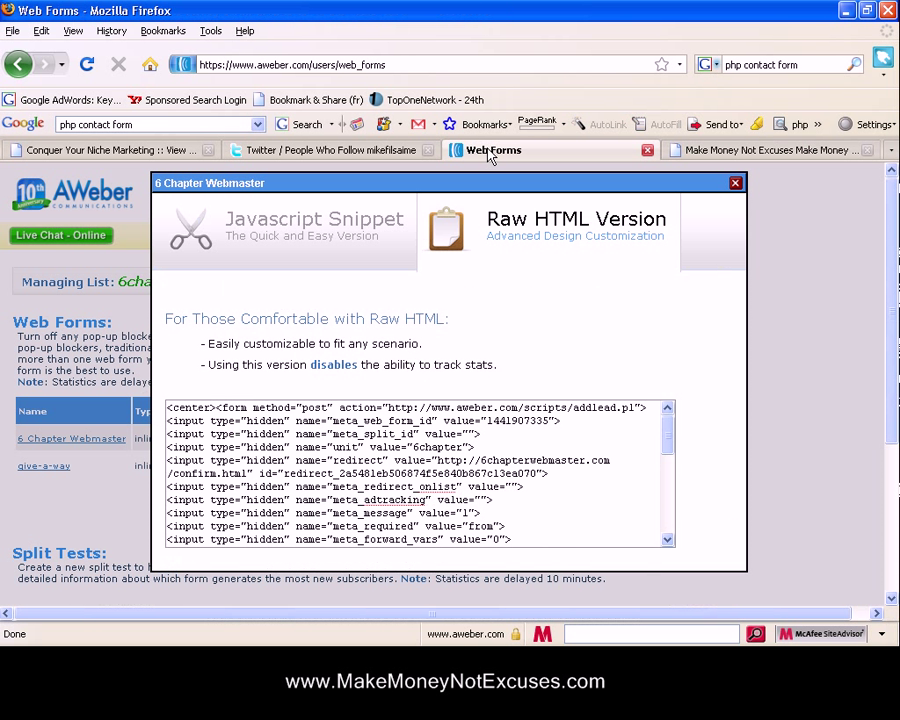
left_click(478, 485)
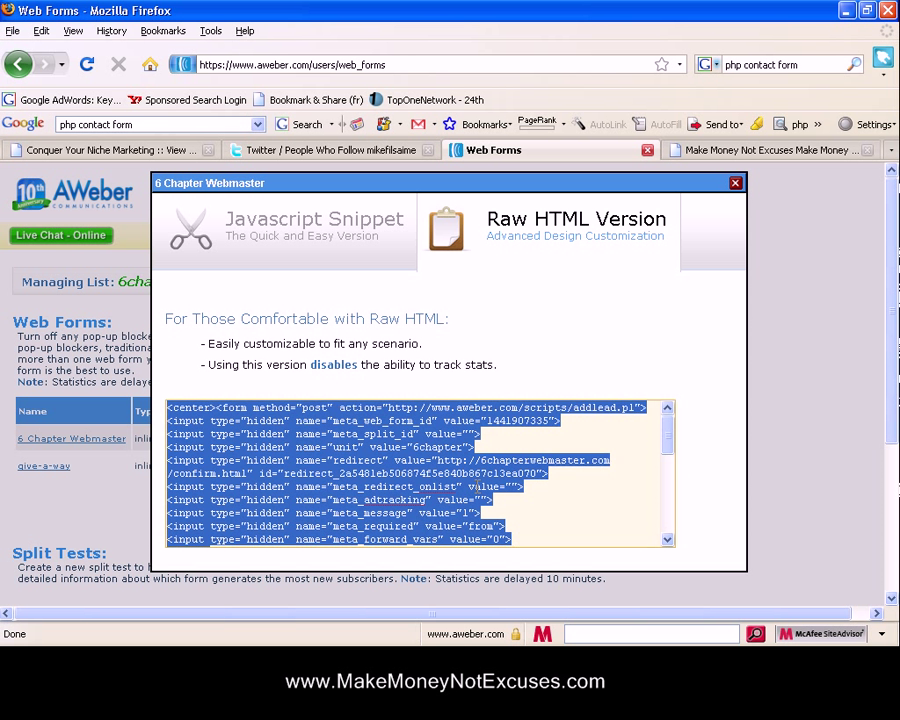
right_click(479, 484)
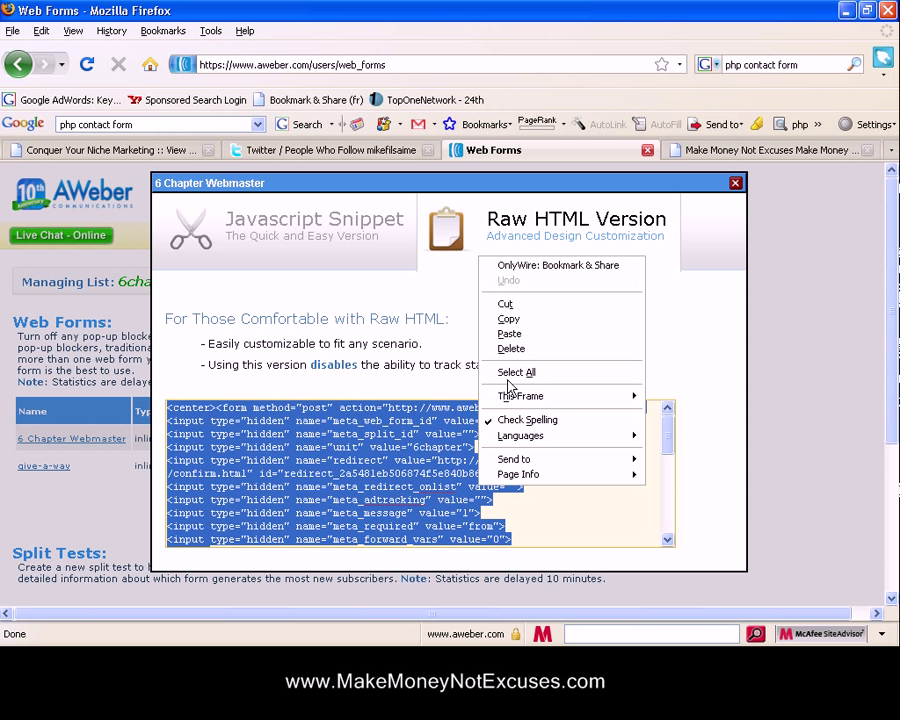
left_click(508, 318)
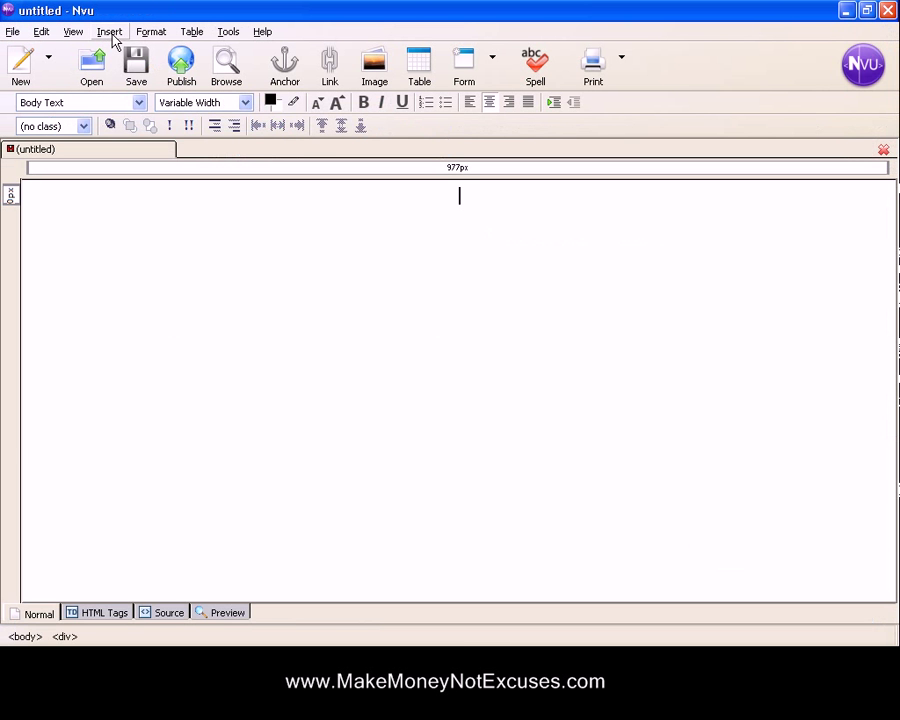
Step: Insert the copied raw HTML form code into the blank, untitled Nvu page
left_click(110, 32)
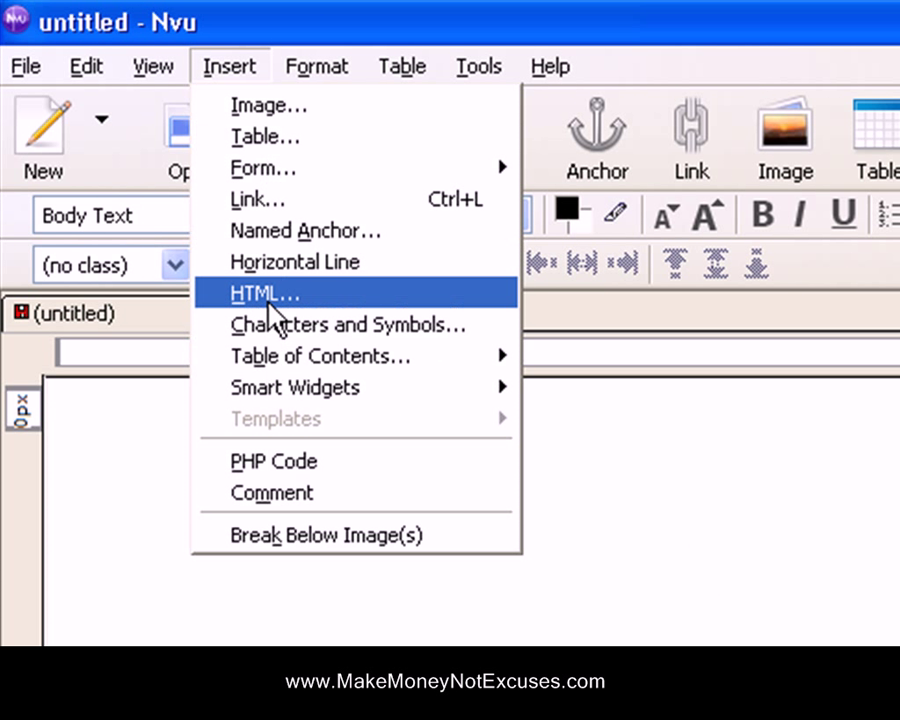
left_click(268, 293)
right_click(270, 336)
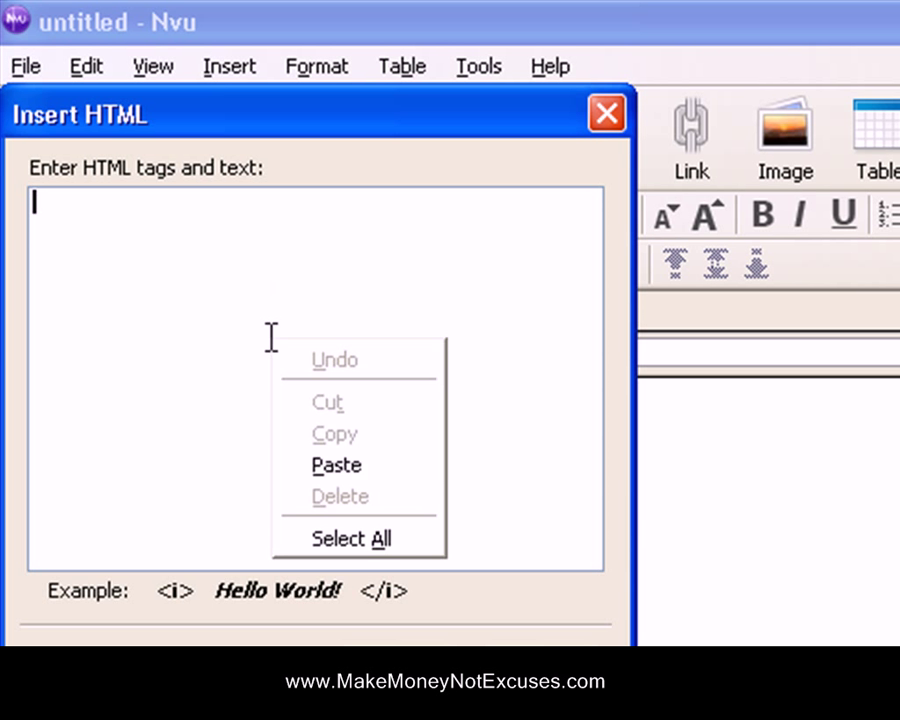
left_click(336, 464)
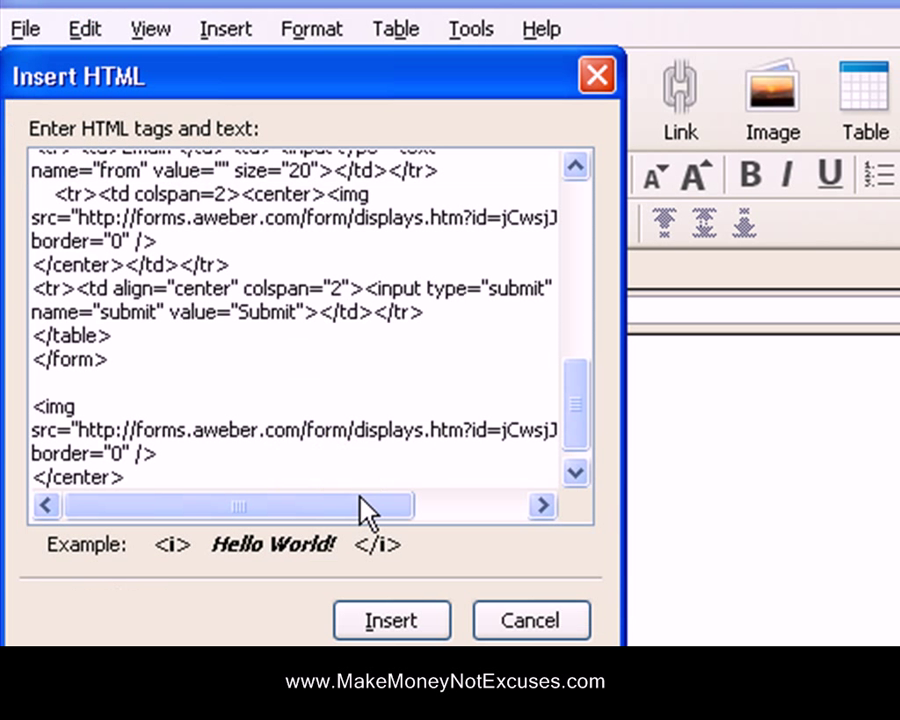
left_click(395, 628)
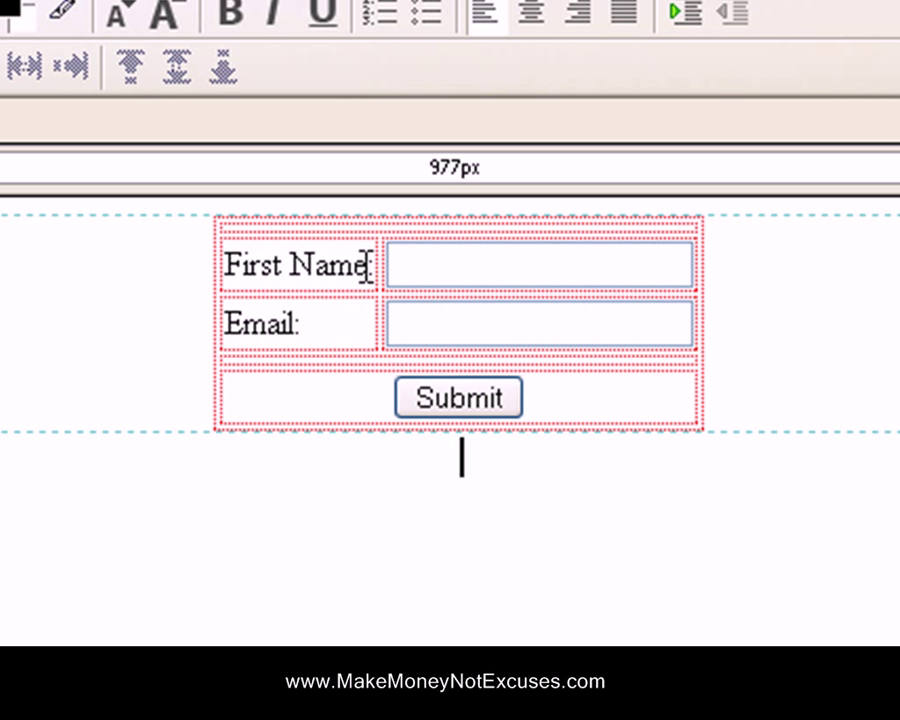
Step: Change the form's labels to "Name:" and "Primary Email:"
left_click(368, 265)
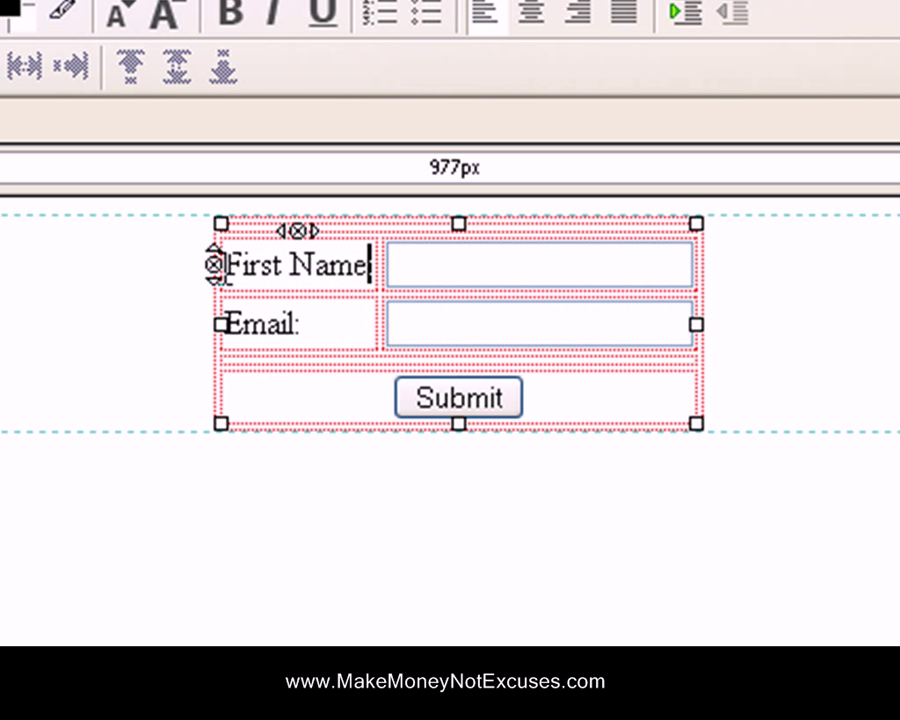
type(":")
left_click_drag(222, 265, 290, 268)
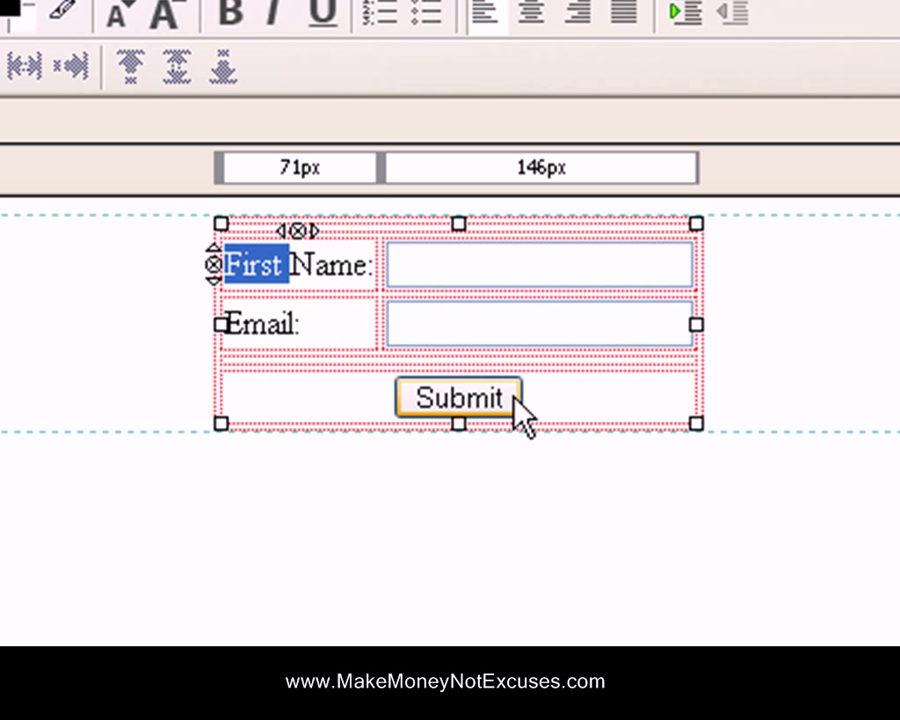
key("Delete")
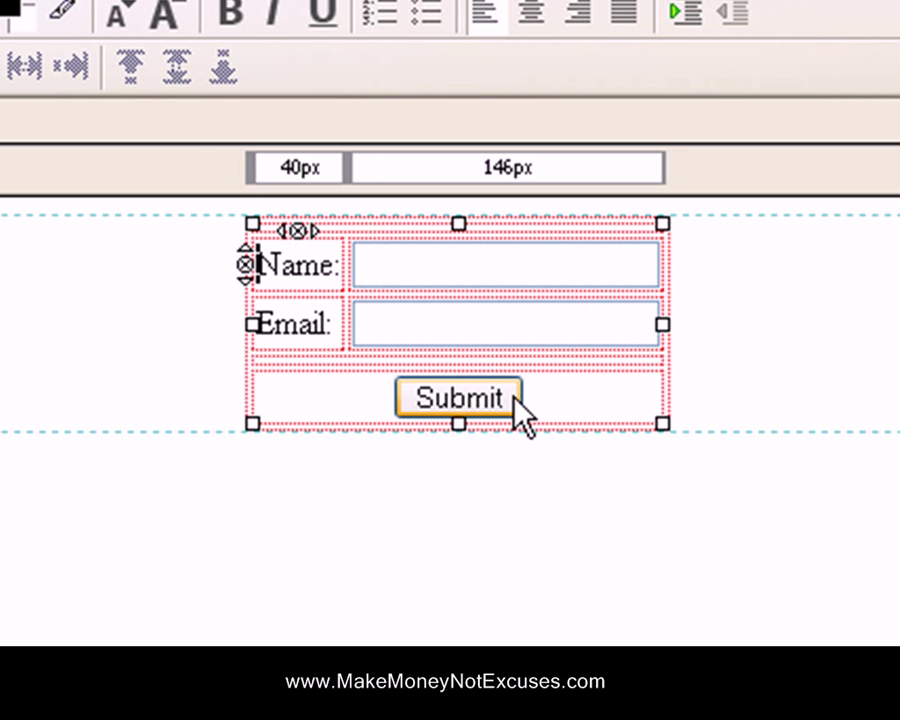
left_click(261, 318)
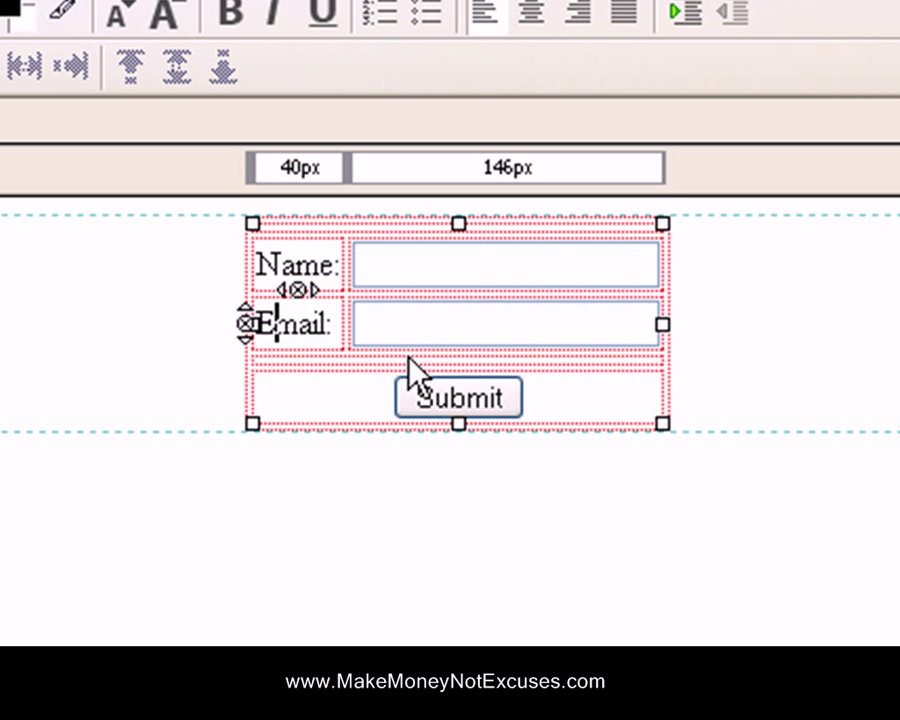
type("Primary")
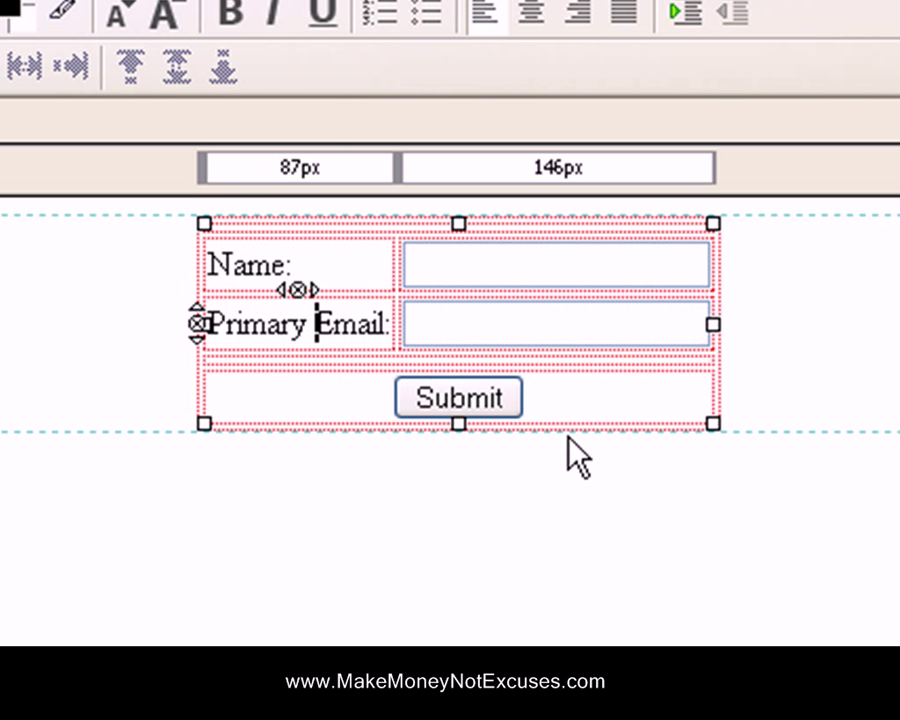
Step: Set the submit button's field value to "Yes, I want to join"
left_click(455, 404)
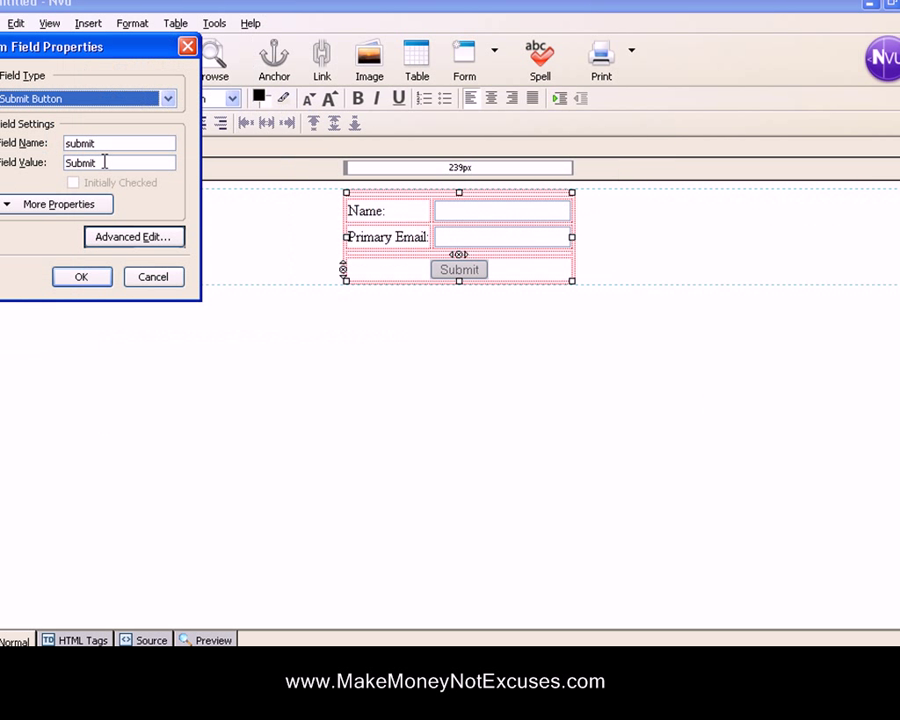
double_click(125, 162)
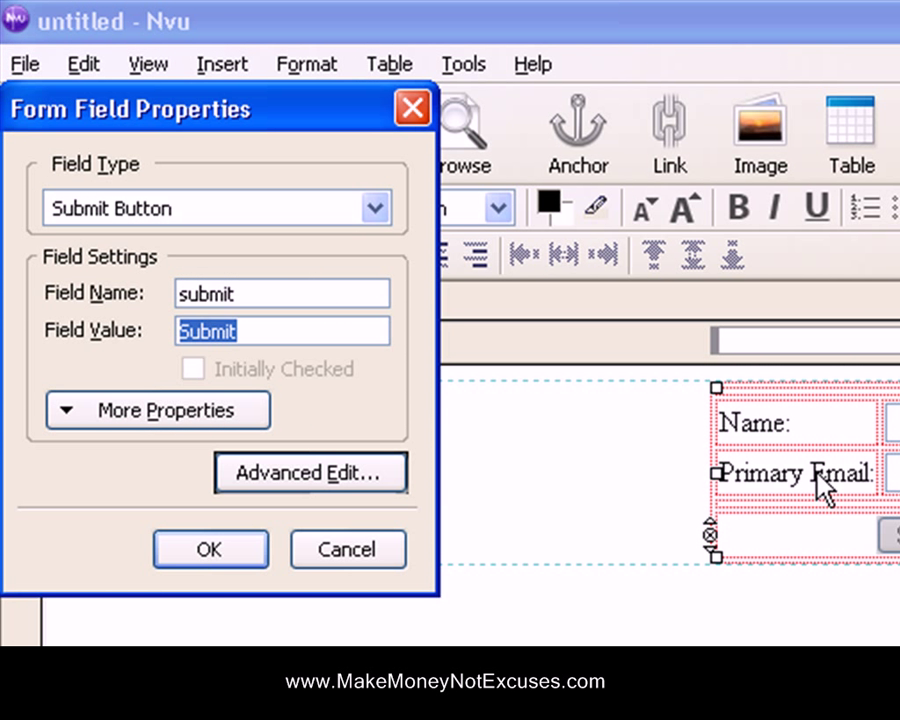
type("Yes, I want to join")
left_click(180, 557)
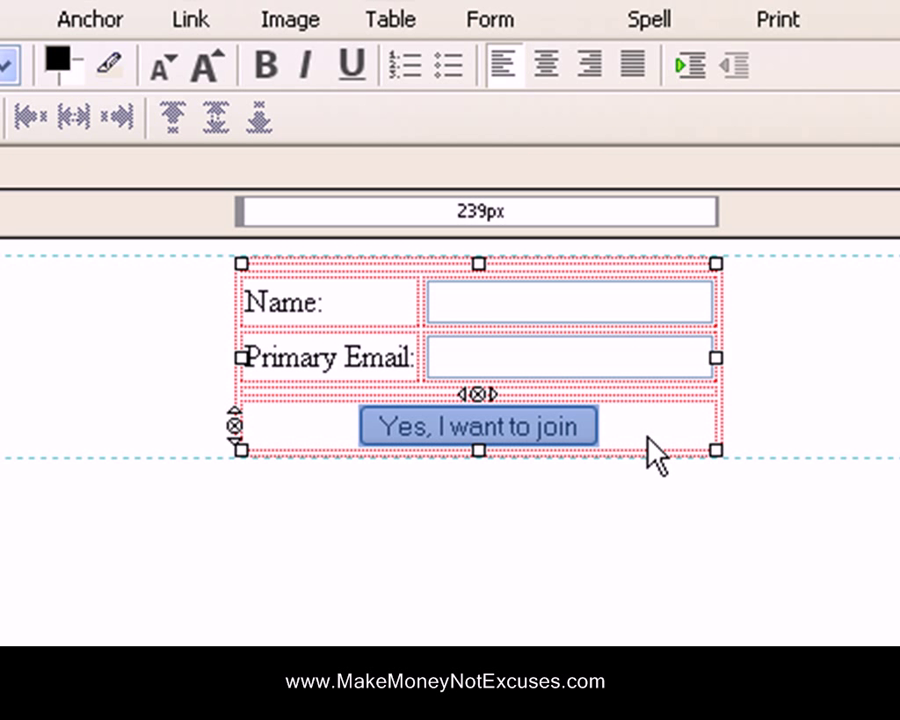
Step: Close the untitled page with the edited form without saving it
left_click(883, 149)
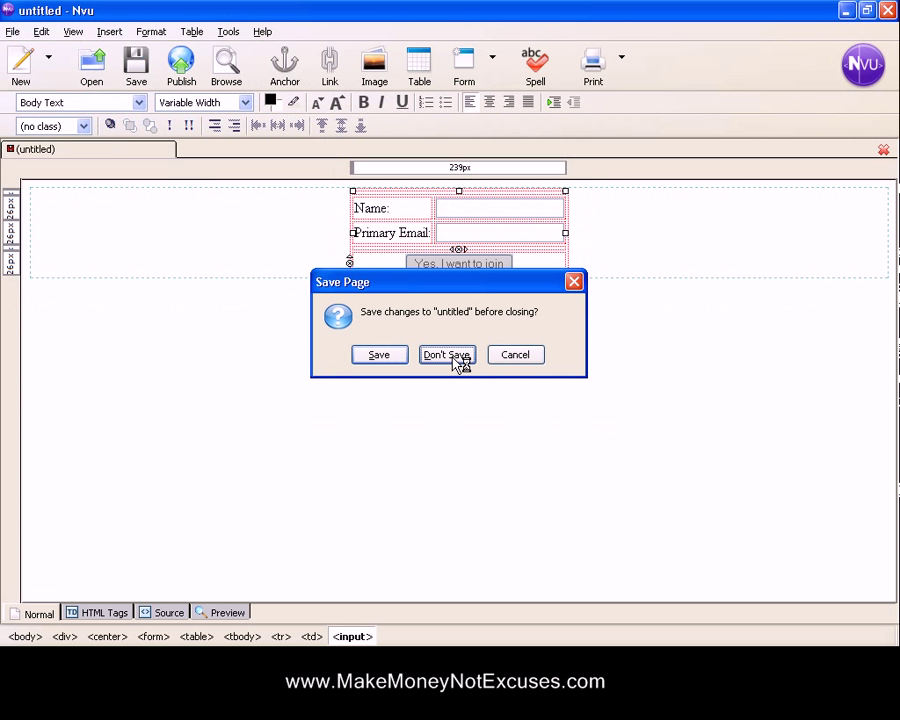
left_click(449, 356)
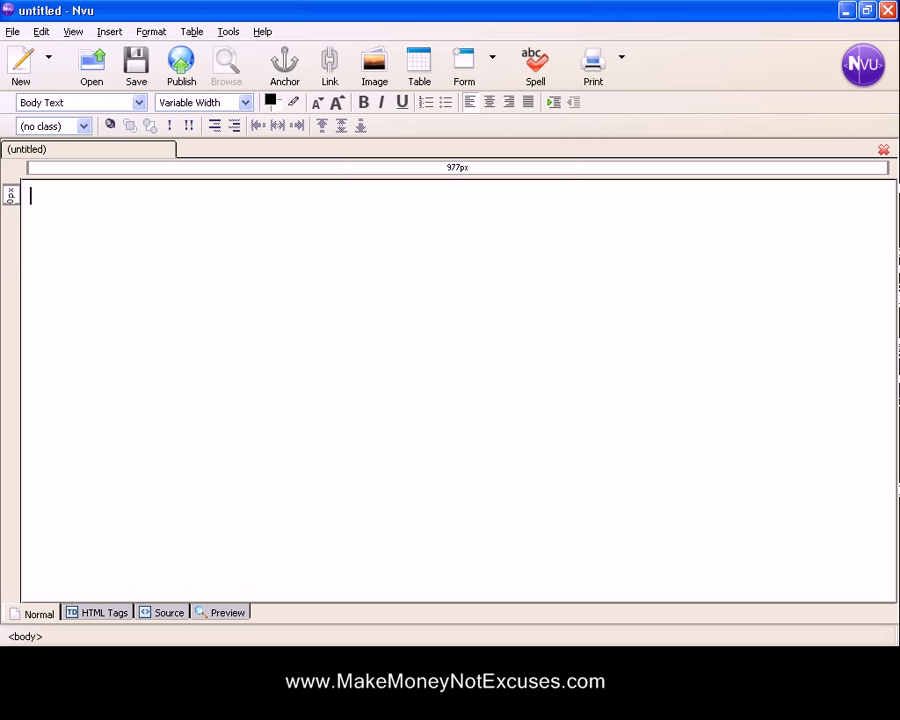
Step: Switch to Firefox and copy the JavaScript snippet version of the 6 Chapter Webmaster form
key("alt+Tab")
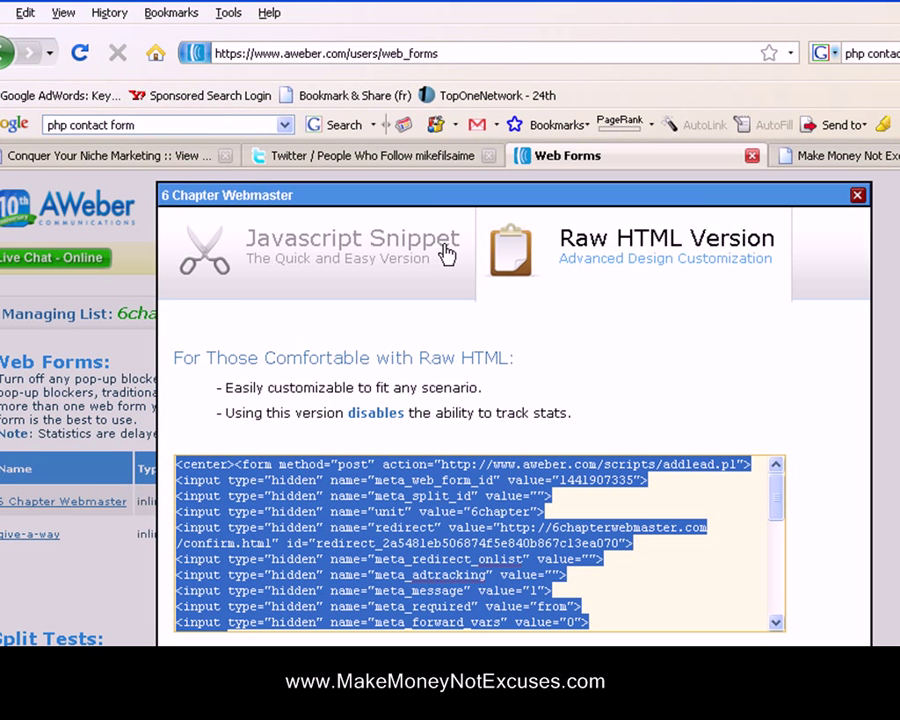
left_click(395, 234)
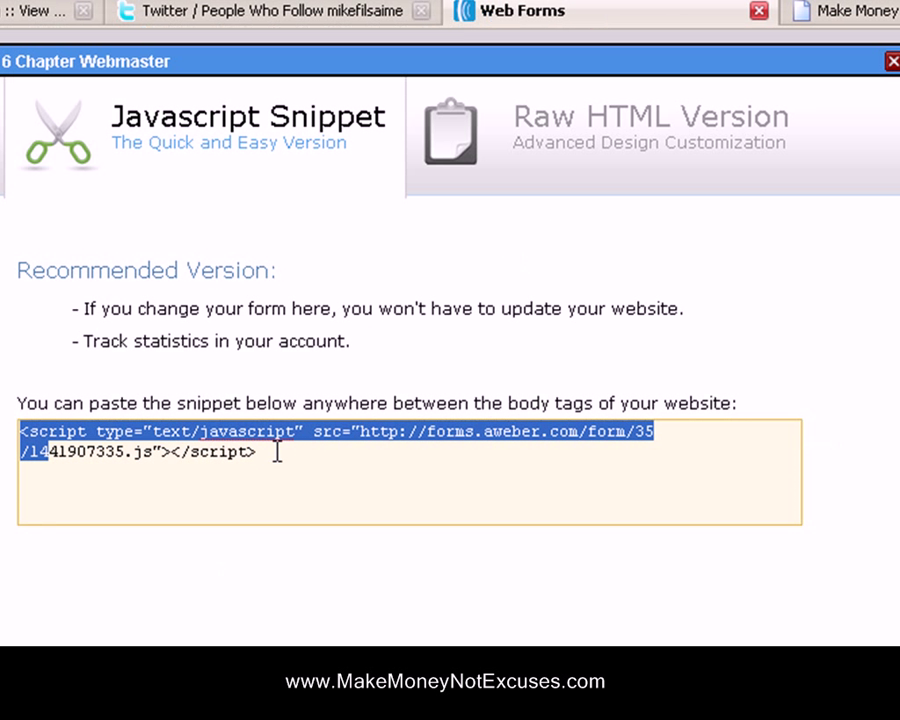
left_click(268, 452)
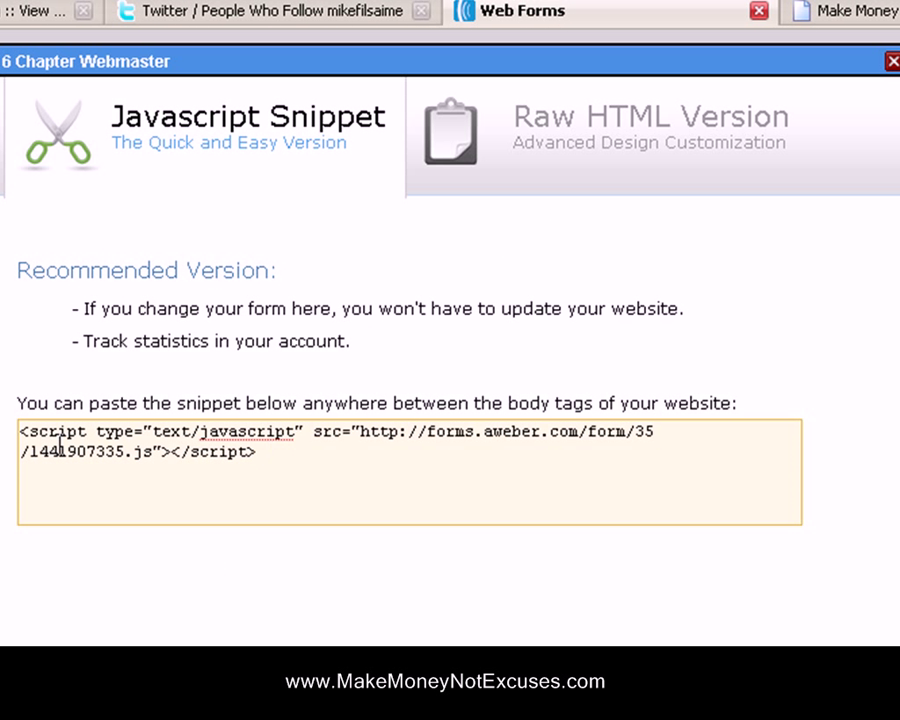
left_click_drag(20, 428, 360, 468)
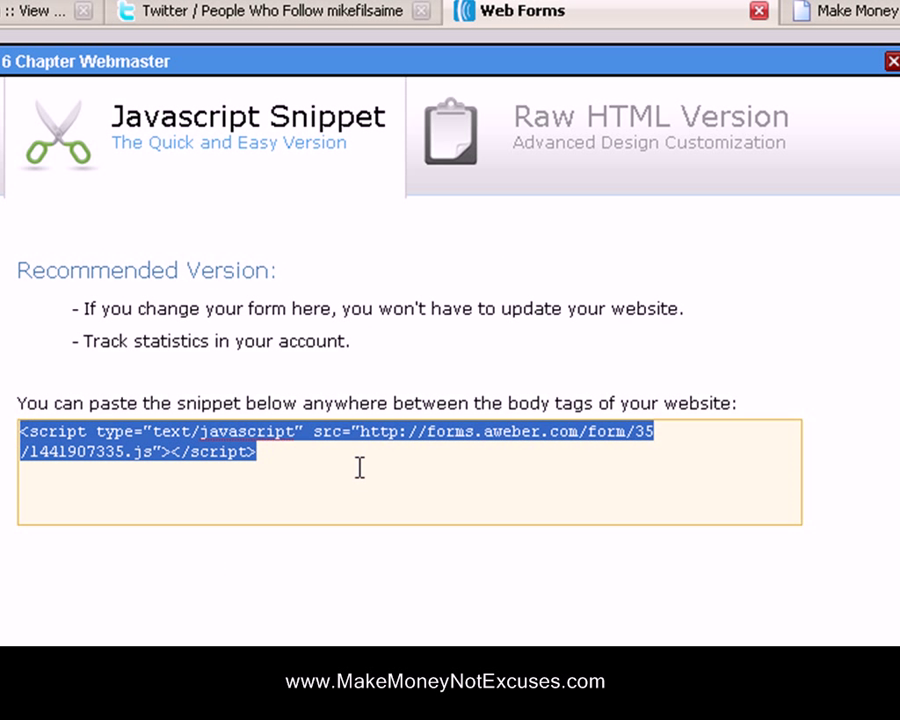
right_click(213, 451)
left_click(258, 545)
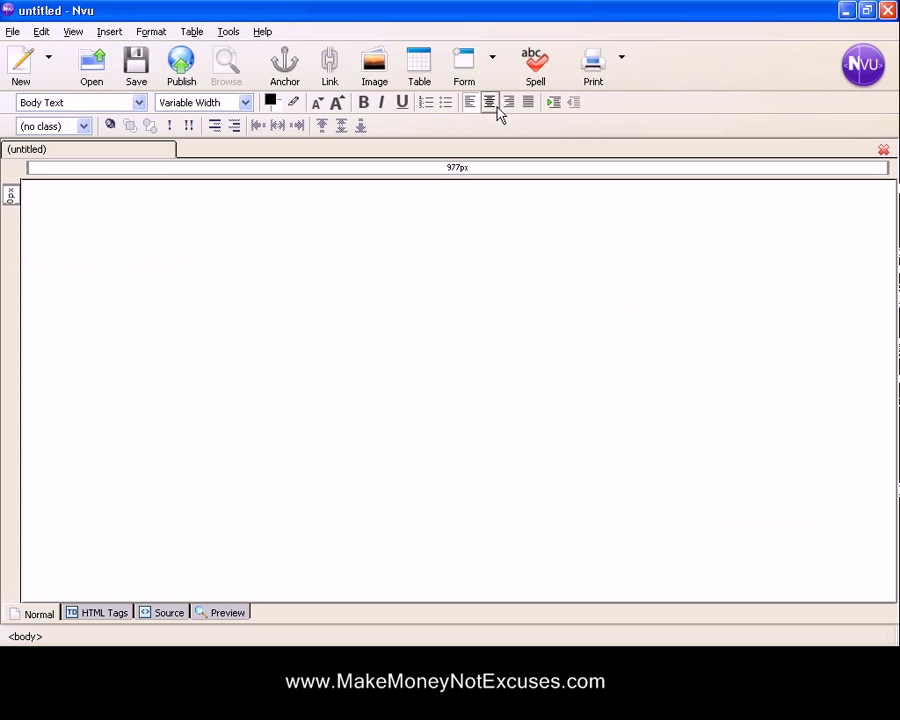
Step: Center the alignment of the blank Nvu page and insert the copied JavaScript snippet as HTML
left_click(454, 215)
left_click(489, 102)
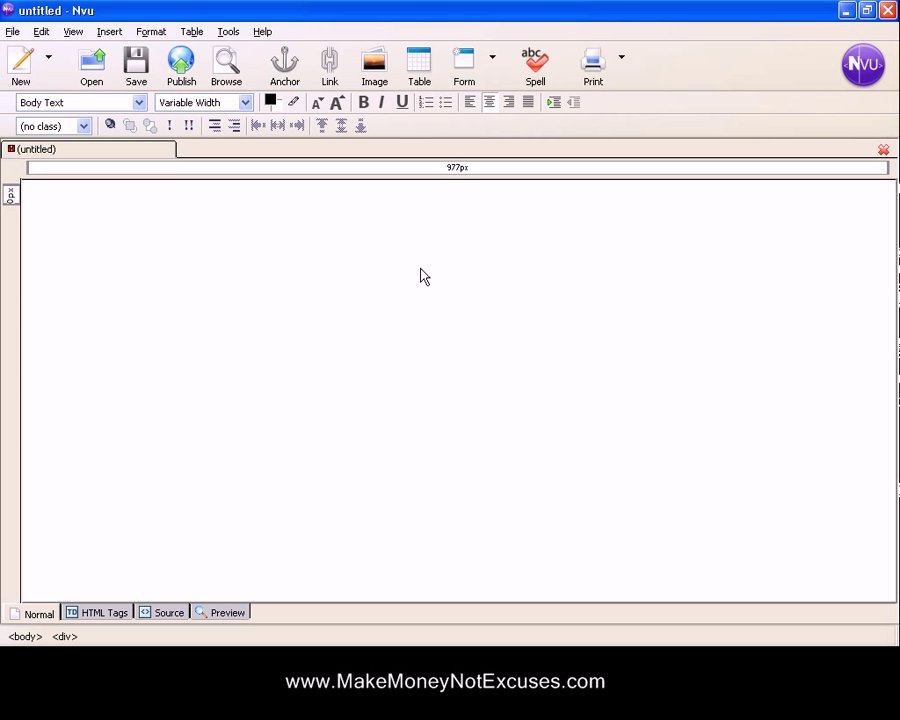
left_click(110, 31)
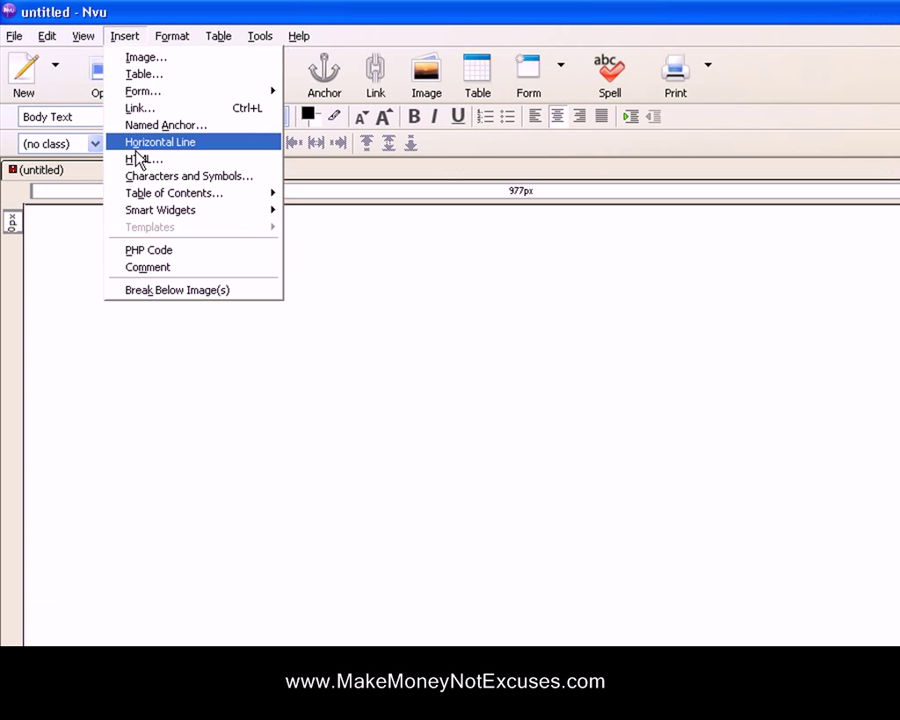
left_click(140, 159)
right_click(134, 161)
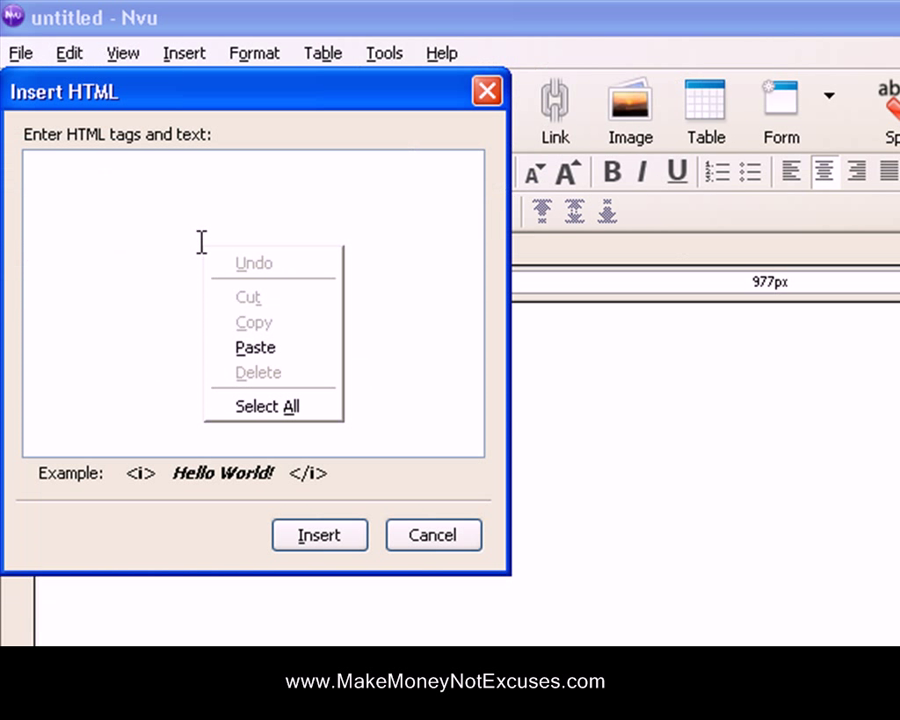
left_click(259, 346)
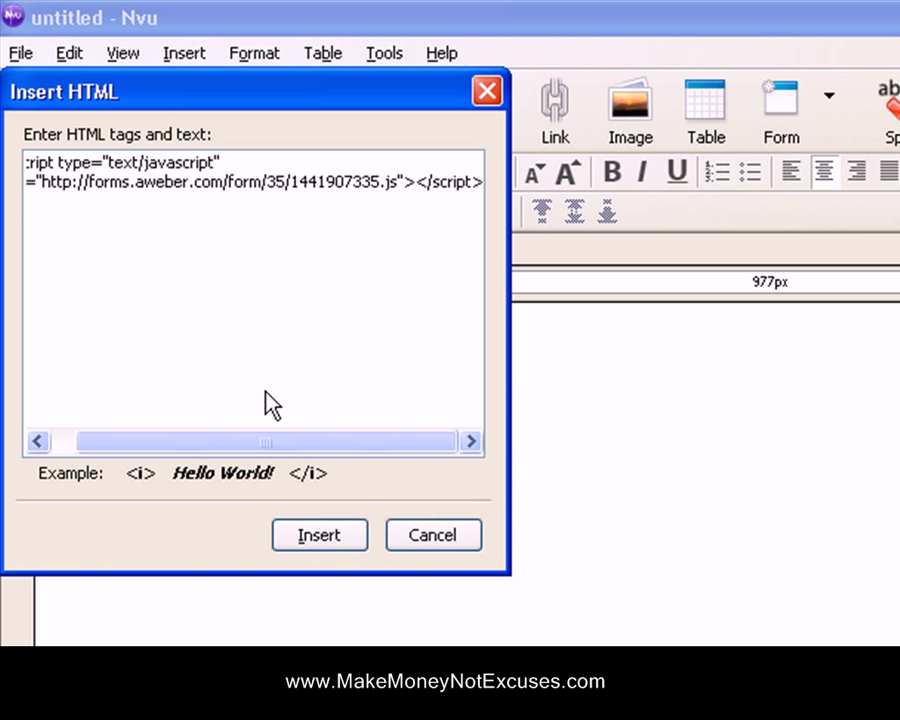
left_click(320, 537)
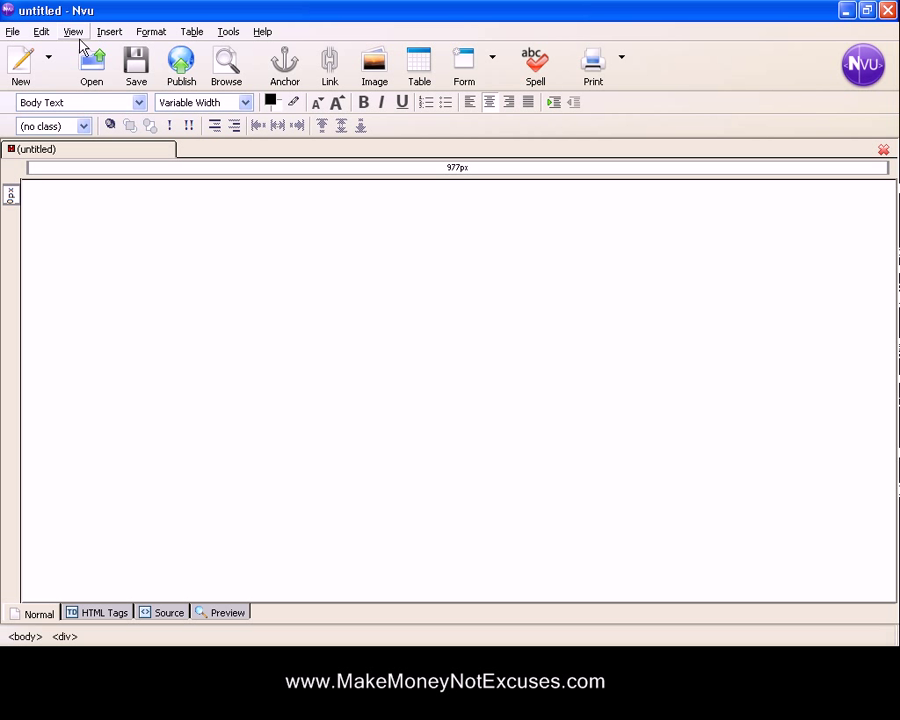
Step: Undo the JavaScript snippet insertion and insert a 1 x 1 table on the page instead
left_click(42, 33)
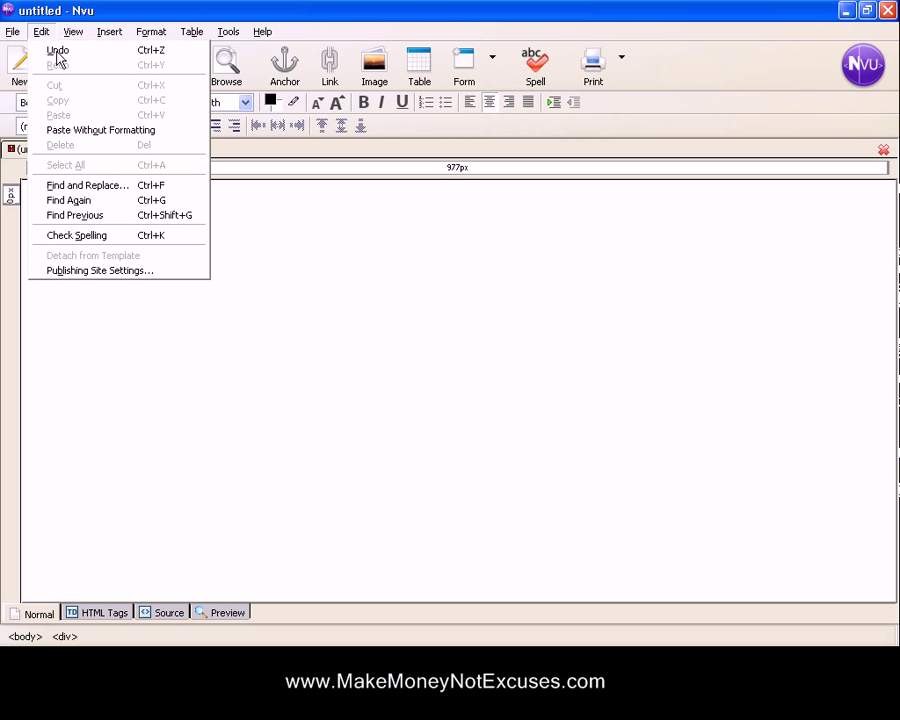
left_click(57, 52)
left_click(110, 33)
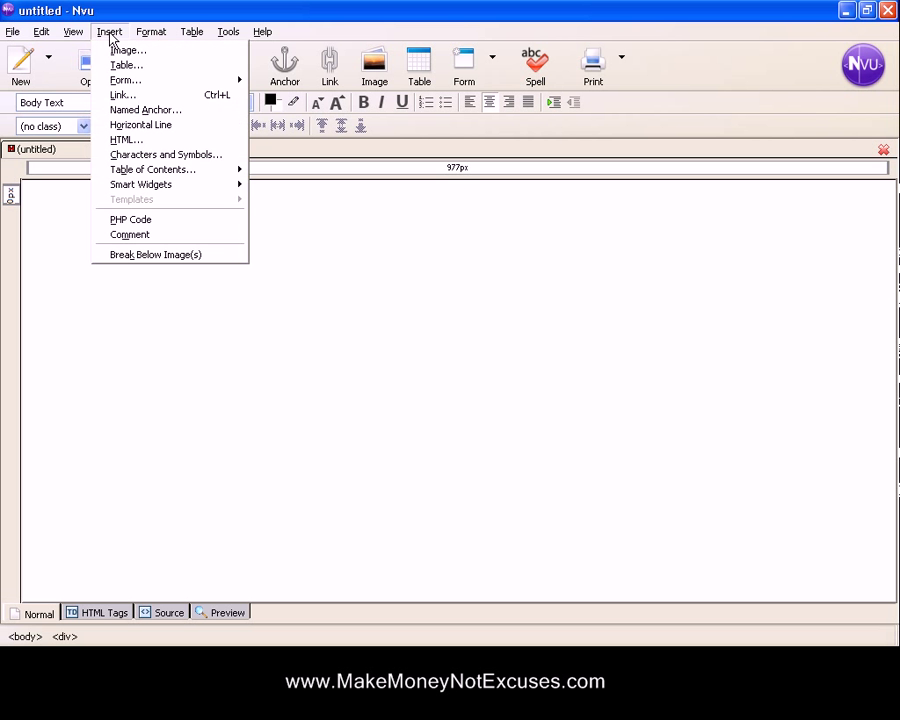
key("Escape")
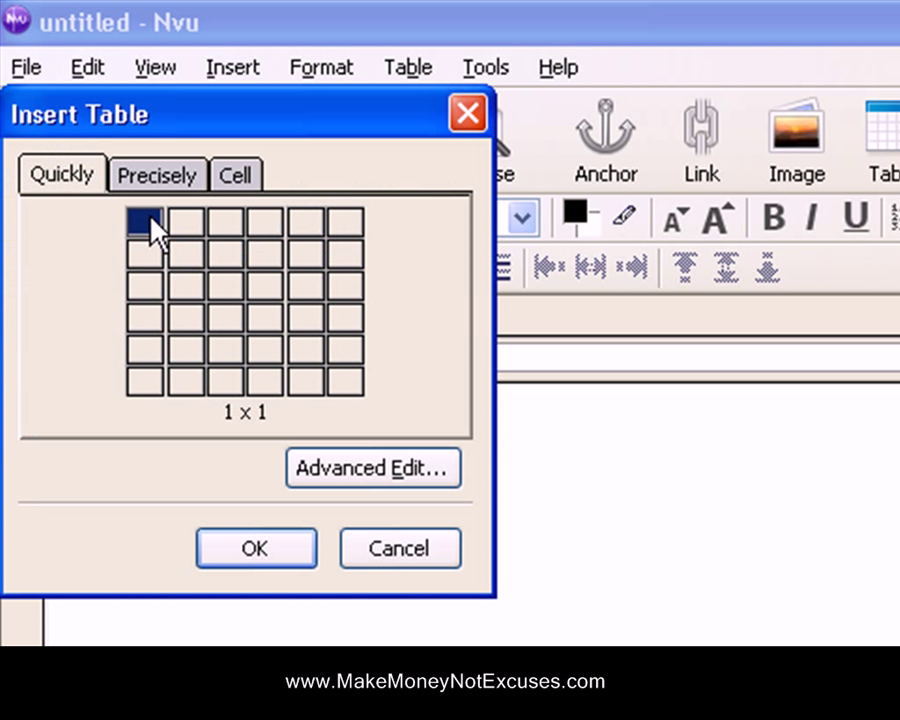
left_click(155, 228)
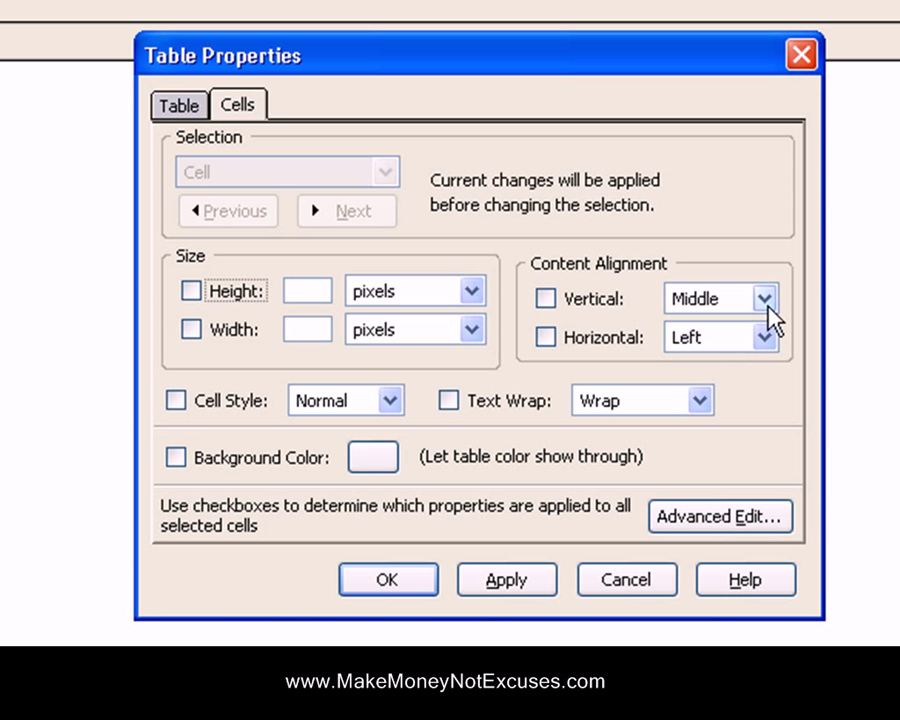
Step: Set the table cell's horizontal content alignment to Center and the table's border to 0 pixels
left_click(764, 342)
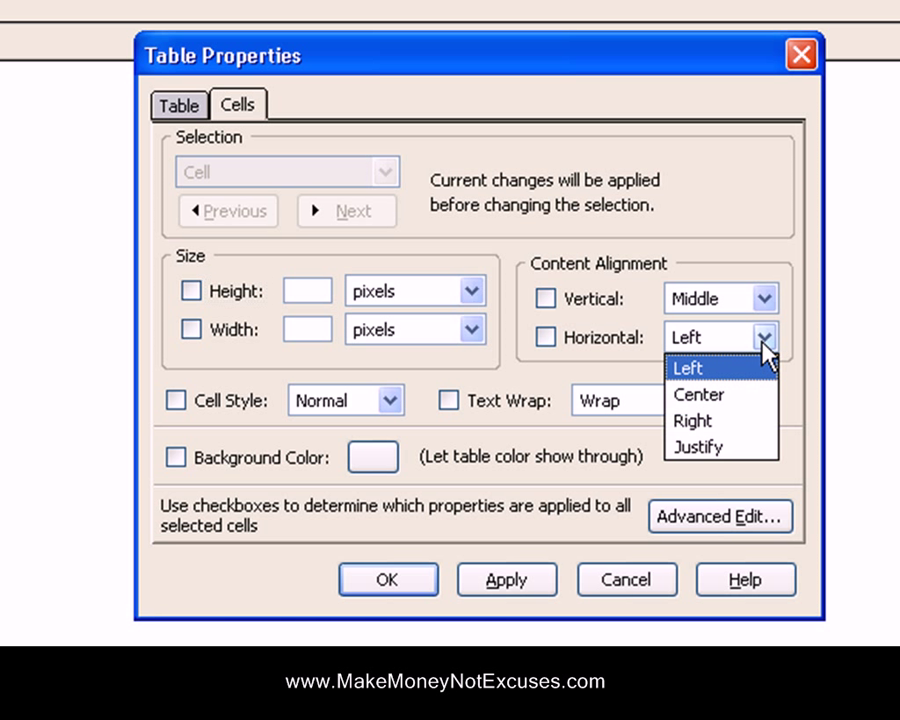
left_click(700, 396)
left_click(188, 108)
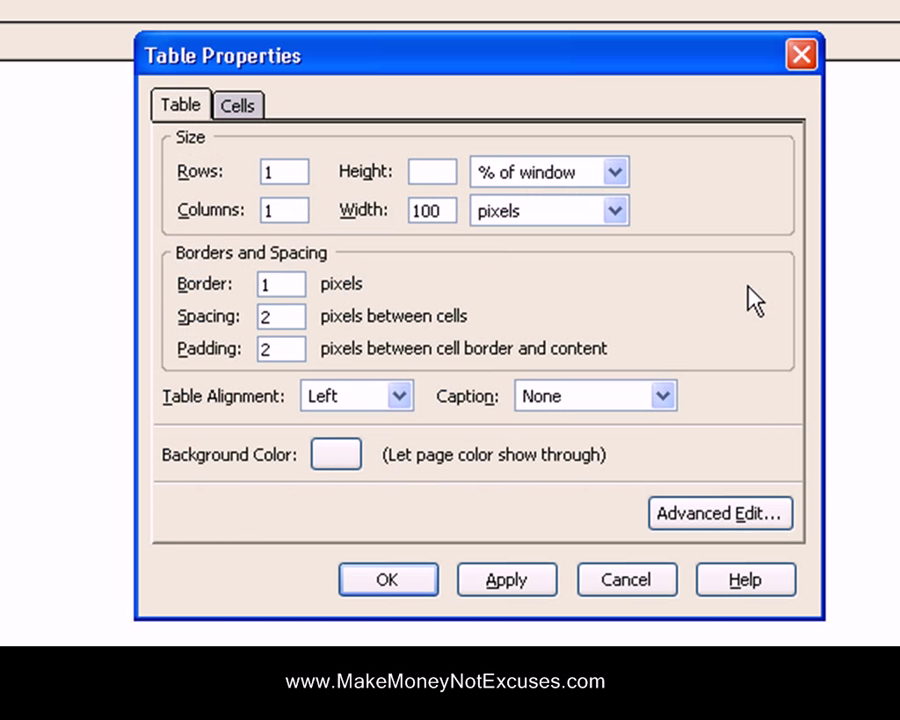
double_click(282, 285)
type("0")
left_click(516, 584)
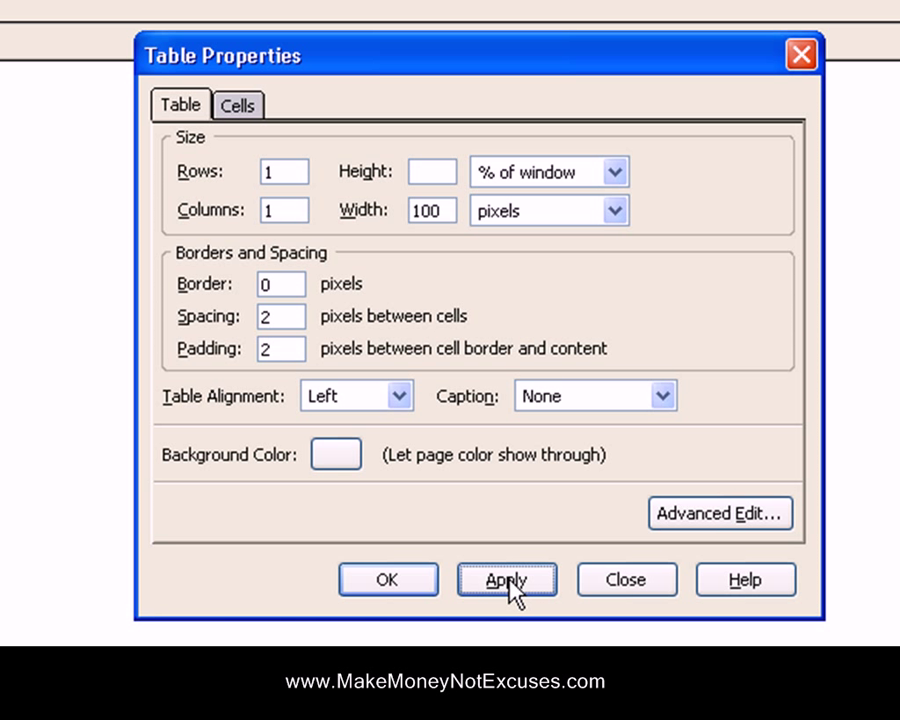
Step: Set the table alignment to Center and confirm the table properties
left_click(398, 397)
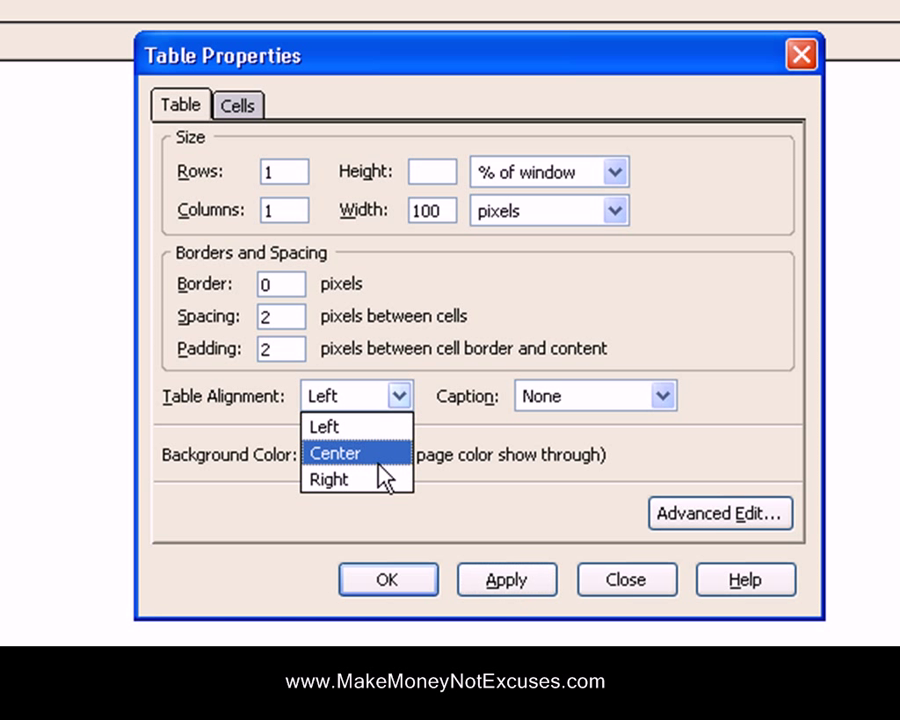
left_click(372, 455)
left_click(490, 582)
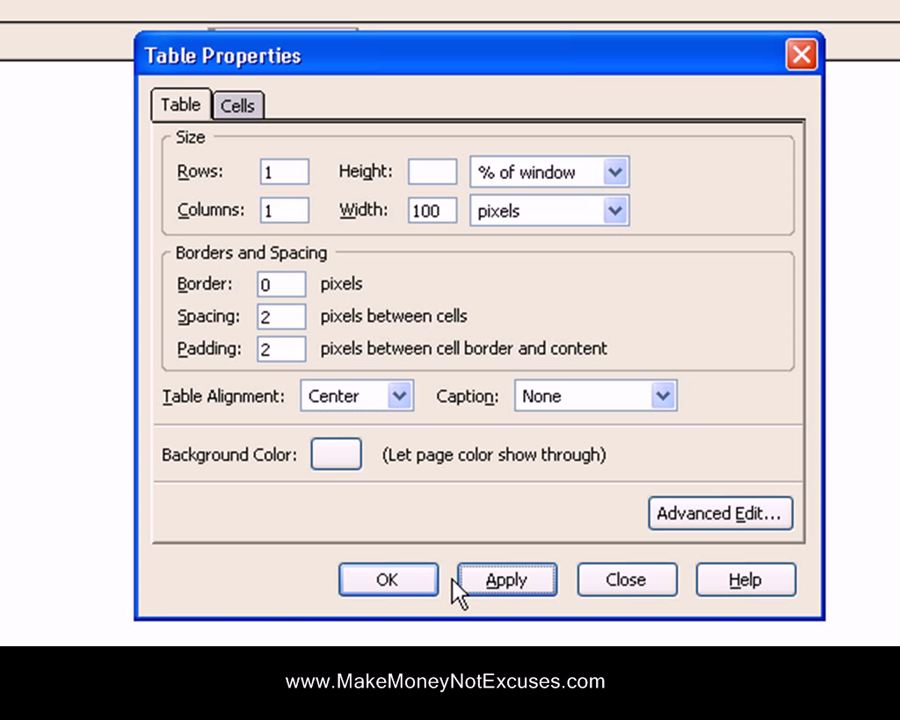
left_click(372, 586)
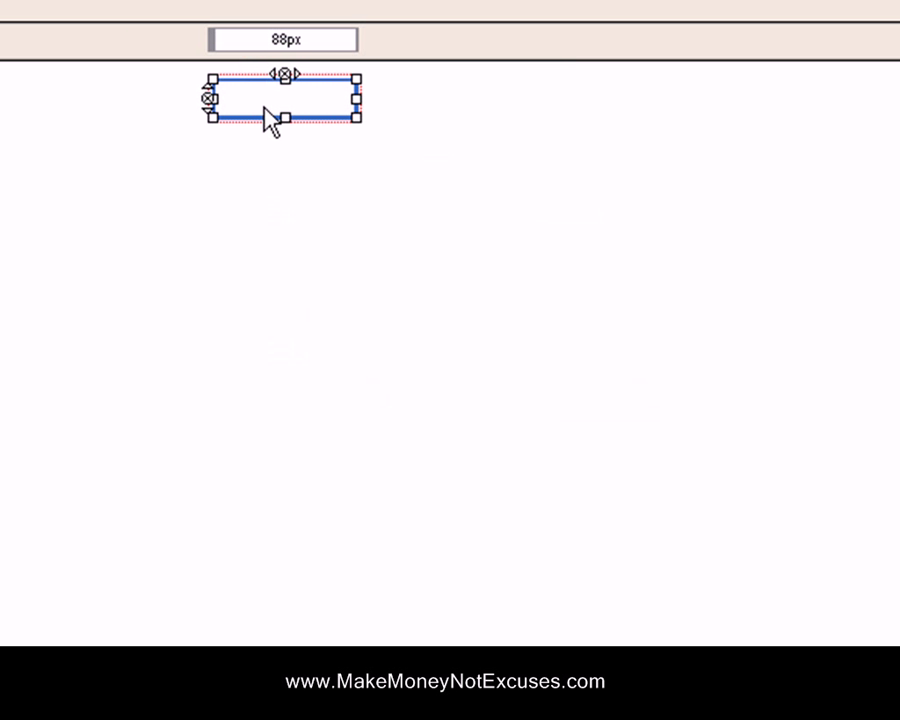
Step: Insert the copied AWeber JavaScript snippet as HTML inside the table cell
left_click(266, 108)
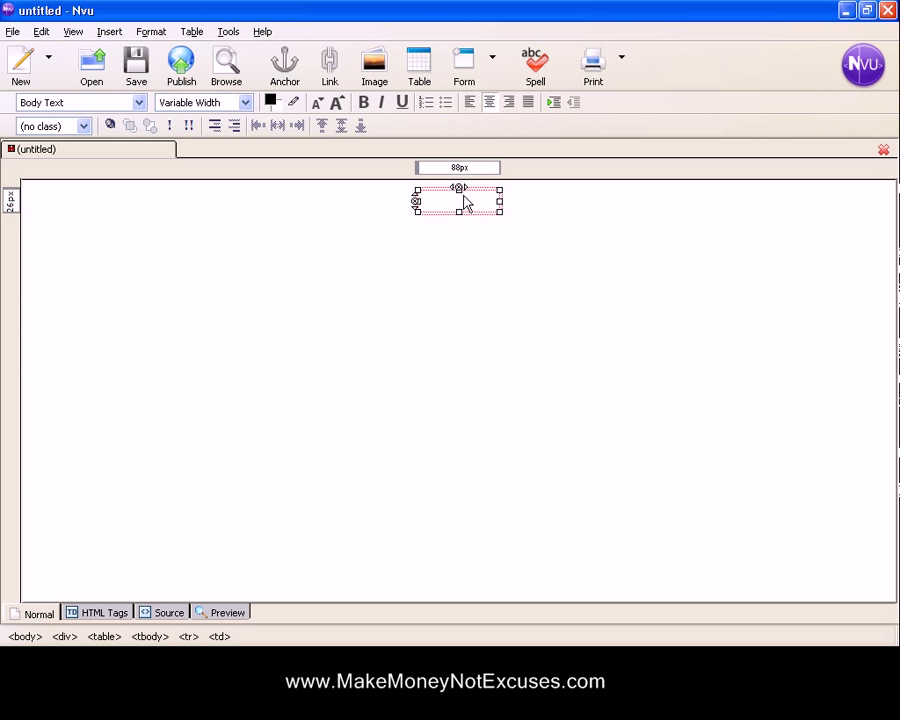
left_click(112, 32)
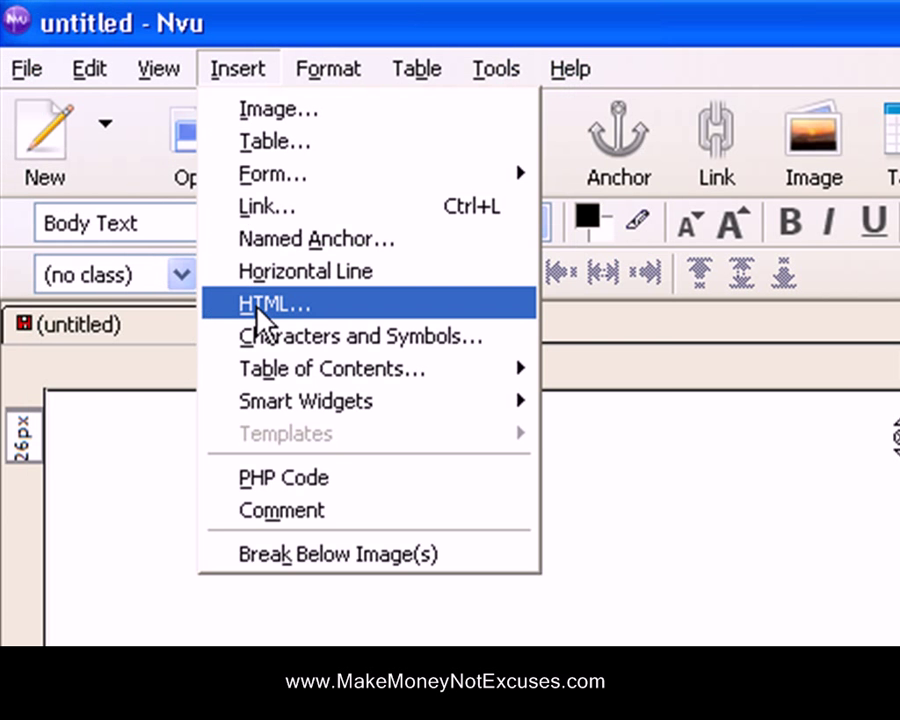
left_click(121, 141)
right_click(260, 338)
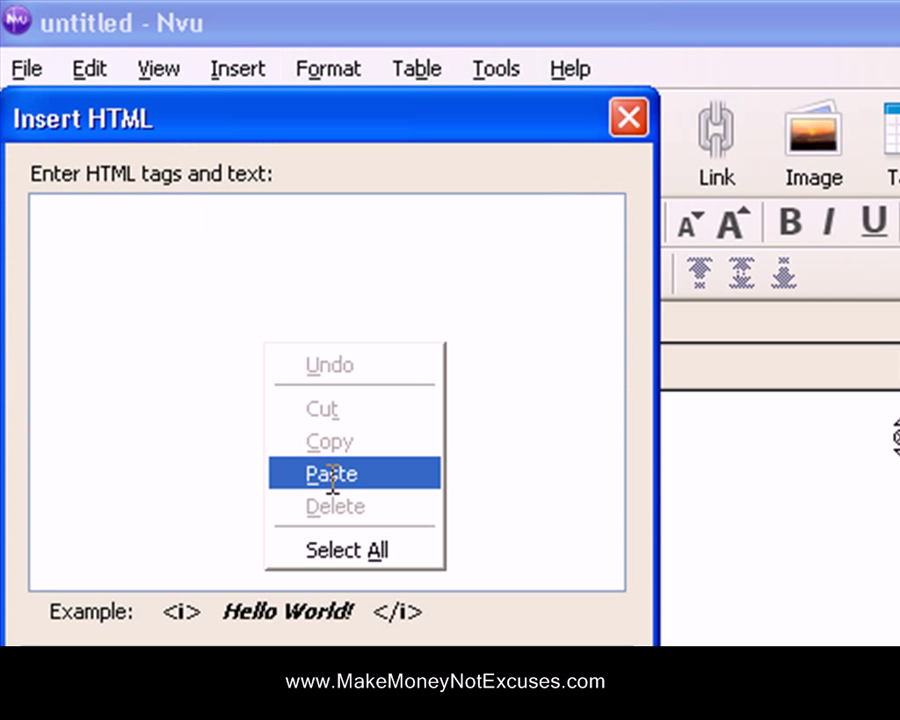
left_click(331, 474)
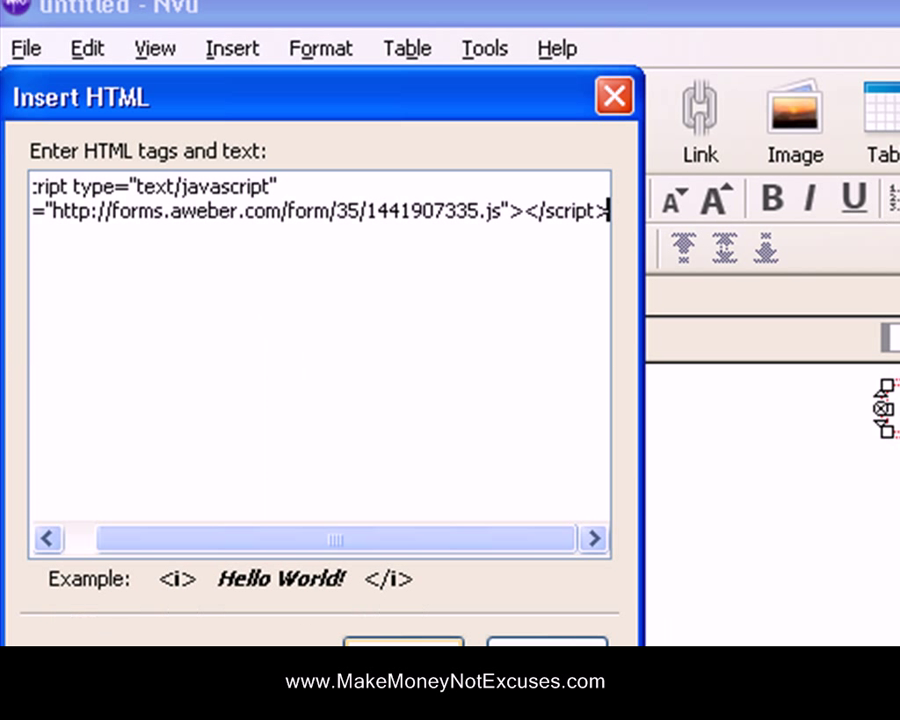
left_click(398, 652)
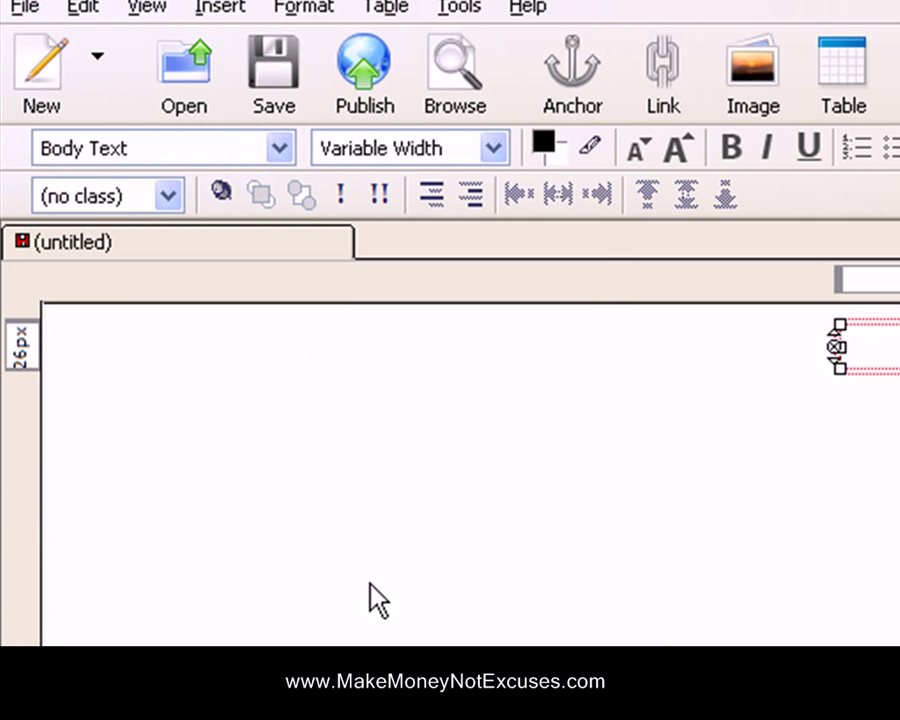